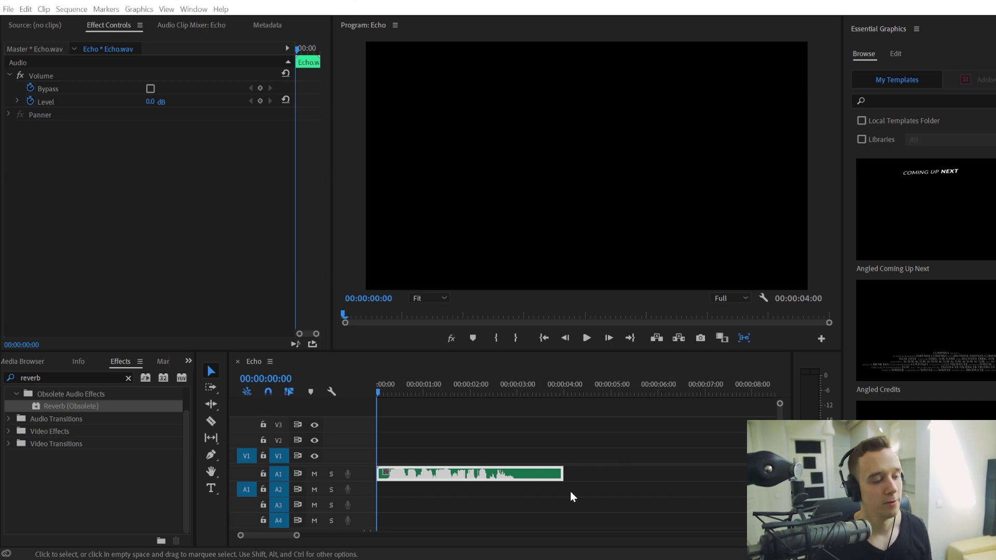
# Step: Copy the Echo.wav clip, paste it on A1 at 00:00:04:00, and select the pasted copy
pyautogui.rightClick(454, 473)
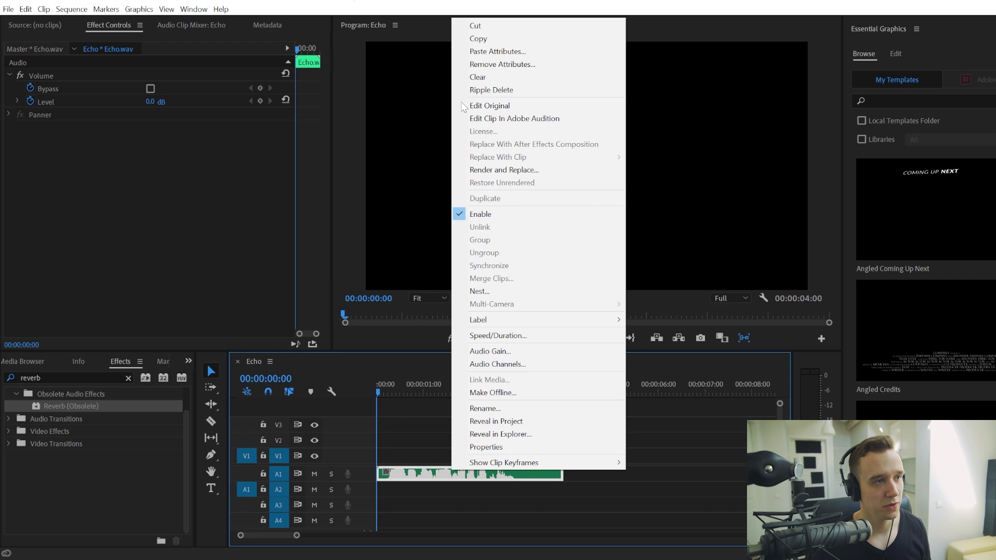
pyautogui.click(480, 38)
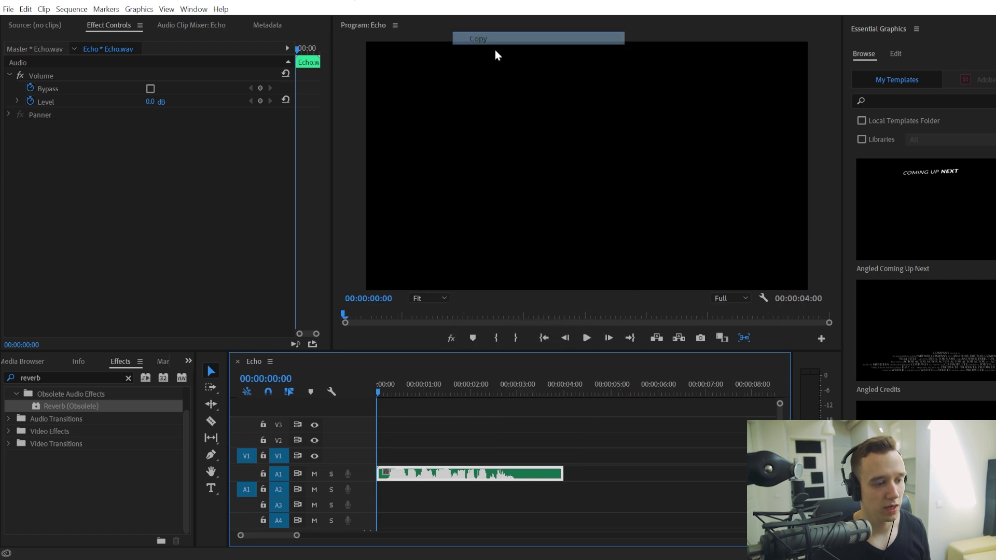
pyautogui.click(570, 475)
pyautogui.click(564, 395)
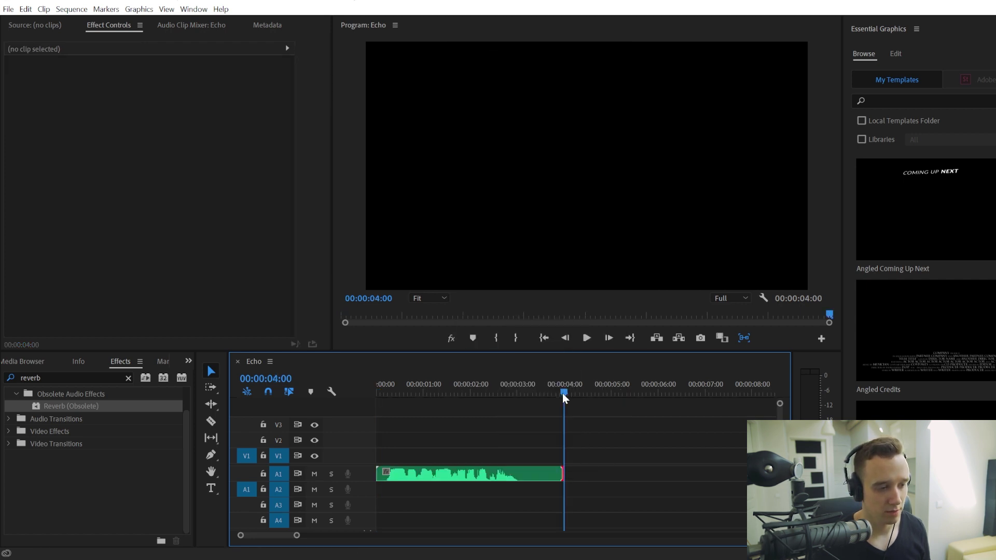
pyautogui.hotkey('ctrl', 'v')
pyautogui.click(585, 488)
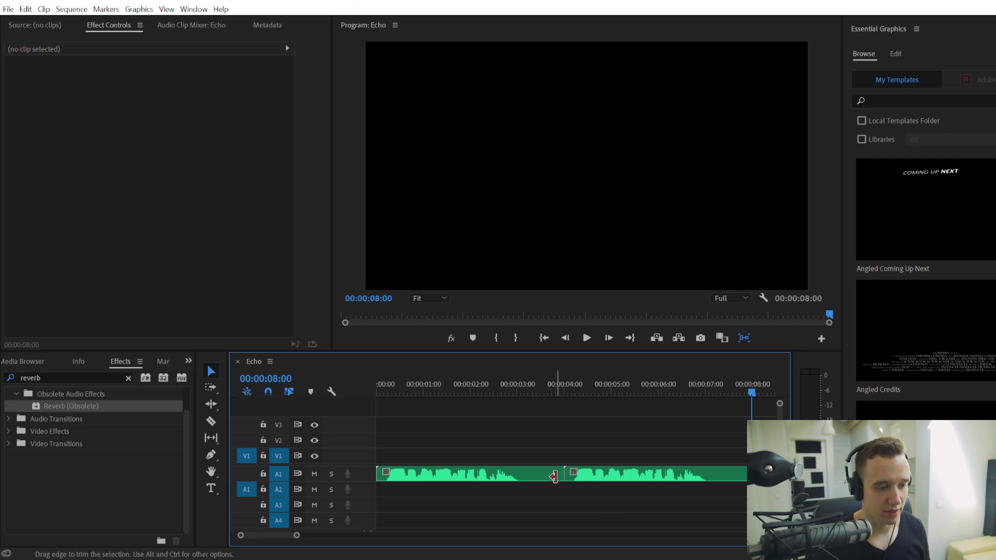
pyautogui.click(661, 476)
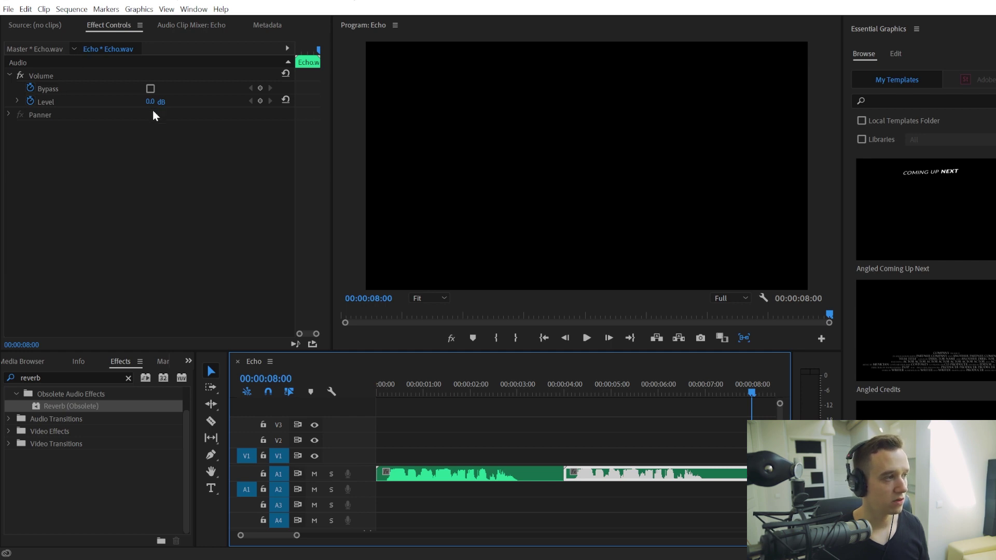
# Step: Drop the second copy's volume Level to -281.1 dB and preview playback from just after 4 seconds
pyautogui.moveTo(150, 102); pyautogui.dragTo(52, 139)
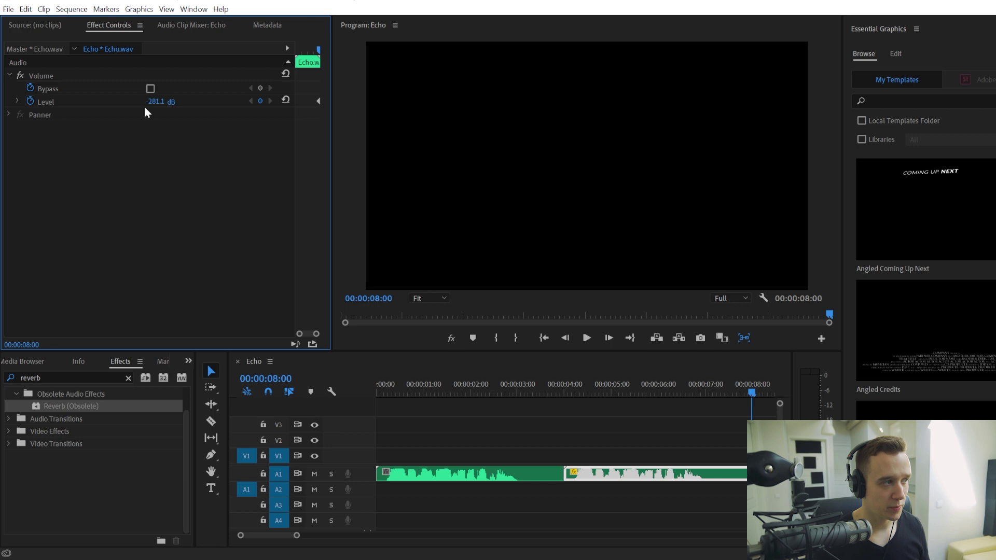
pyautogui.click(600, 390)
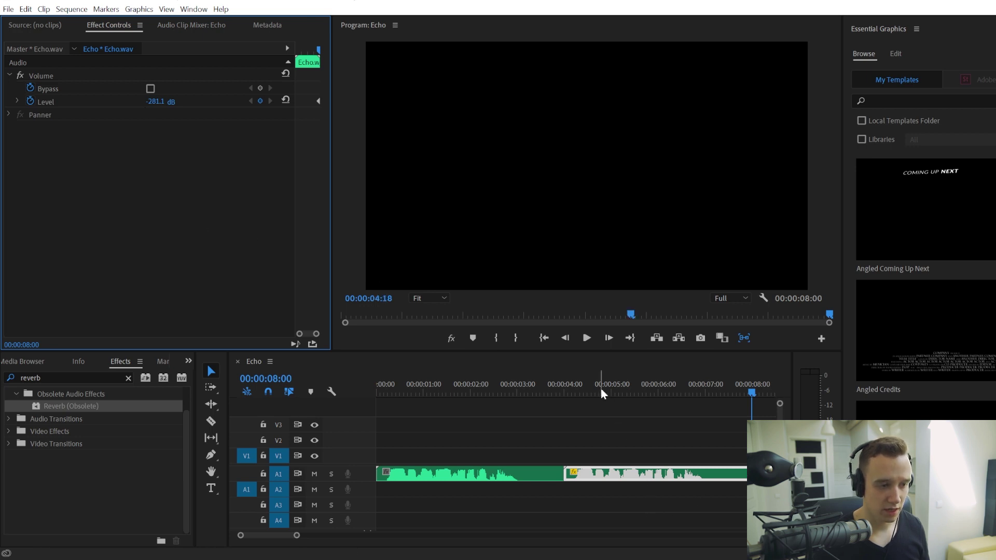
pyautogui.press('space')
pyautogui.press('space')
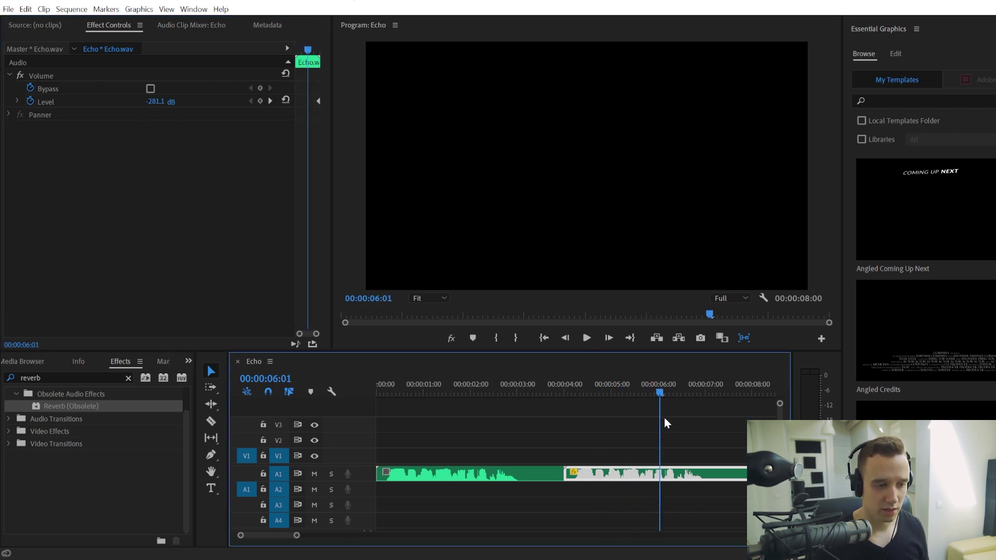
# Step: Use Render and Replace on the silenced second Echo.wav copy to turn it into a flat audio clip
pyautogui.rightClick(611, 476)
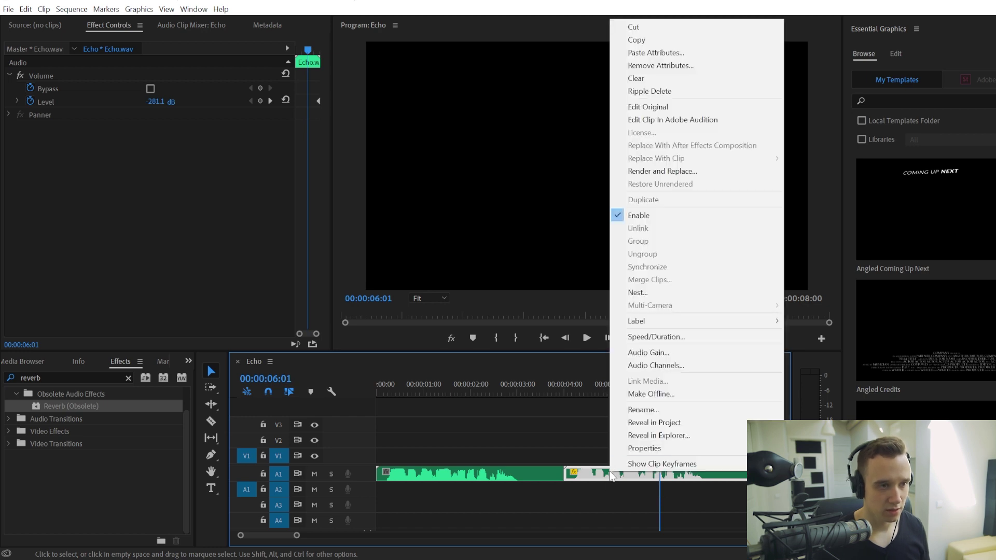
pyautogui.click(640, 172)
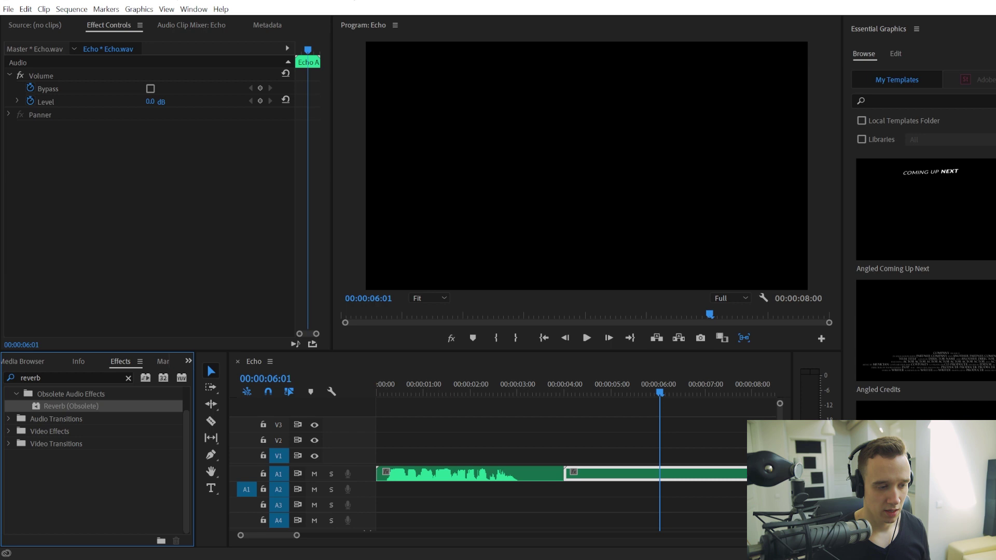
# Step: Marquee-select both A1 audio clips and nest them, accepting the name Nested Sequence 04
pyautogui.click(590, 476)
pyautogui.click(594, 496)
pyautogui.moveTo(636, 439); pyautogui.dragTo(550, 483)
pyautogui.rightClick(535, 475)
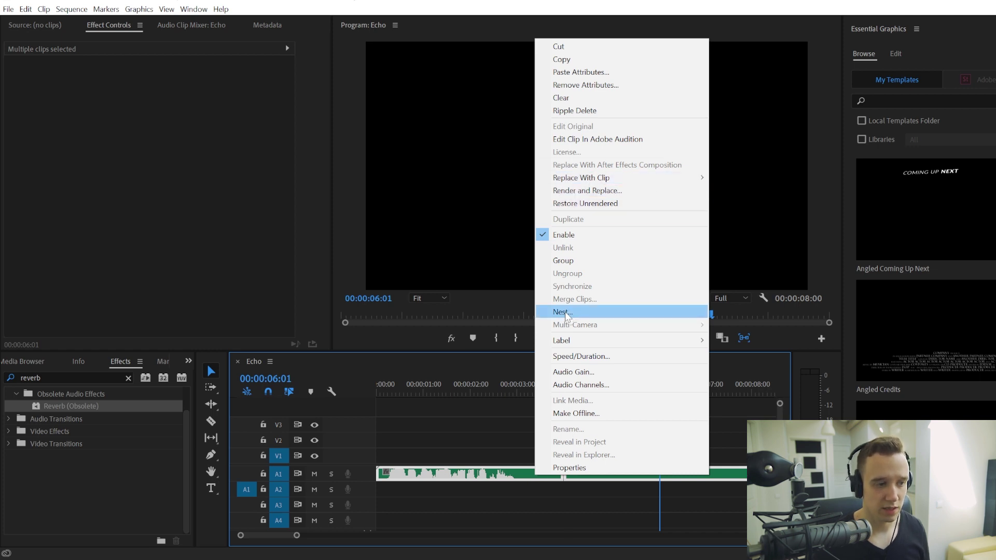
pyautogui.click(589, 314)
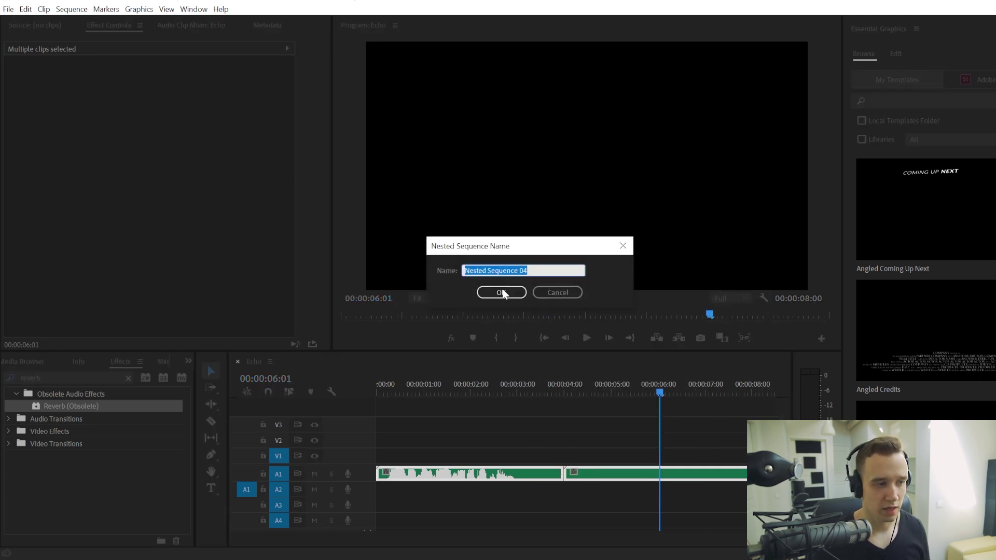
pyautogui.click(502, 292)
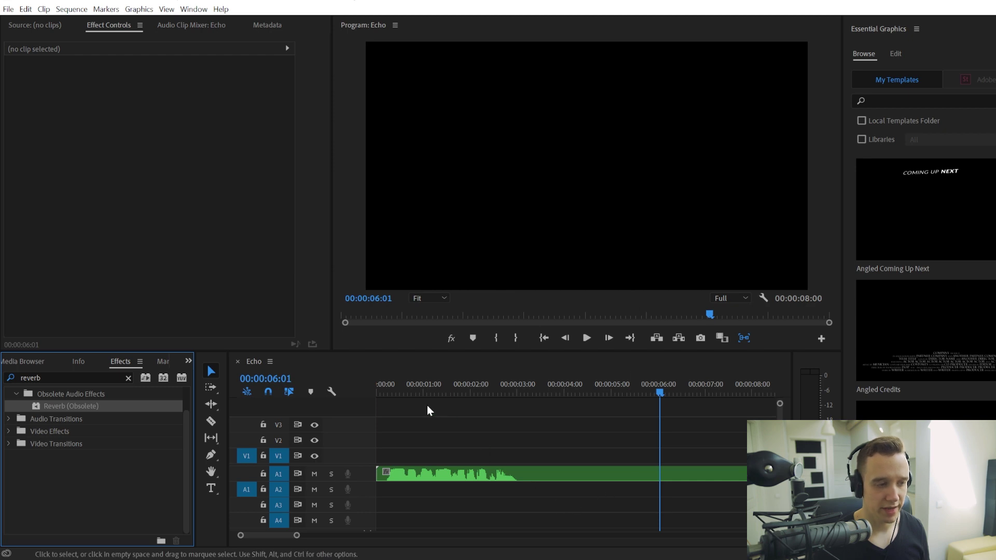
pyautogui.click(509, 479)
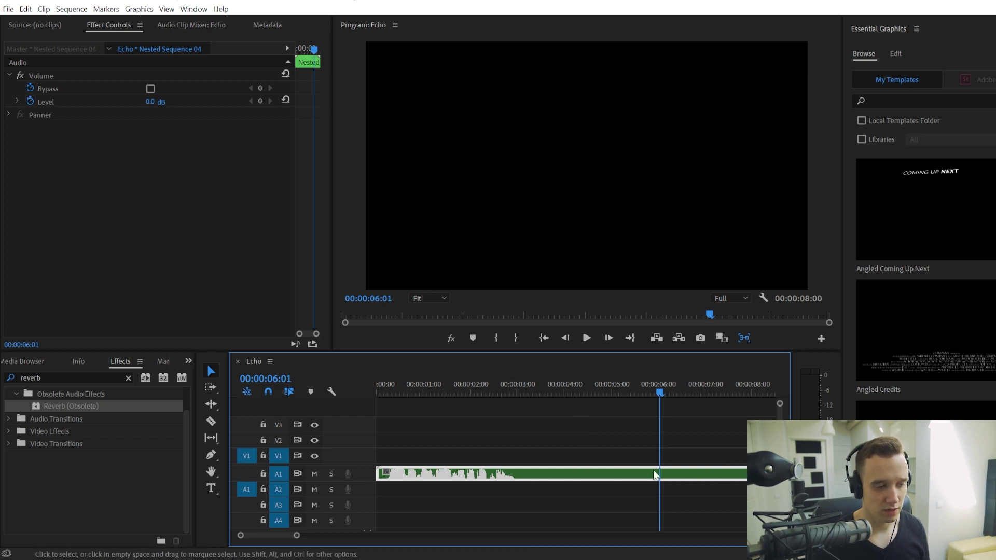
pyautogui.click(560, 494)
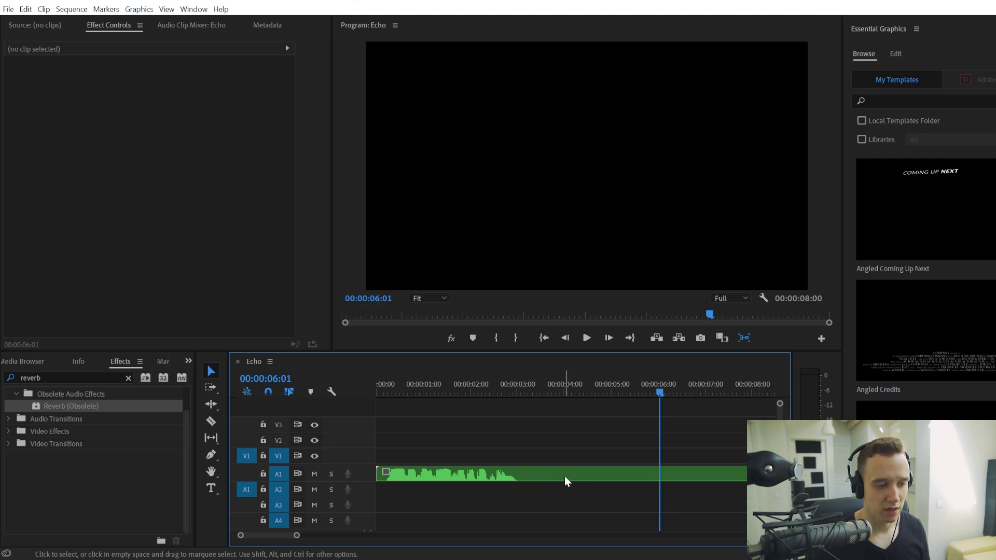
# Step: Search 'delay' in the Effects panel and drop the Delay effect onto Nested Sequence 04
pyautogui.click(428, 476)
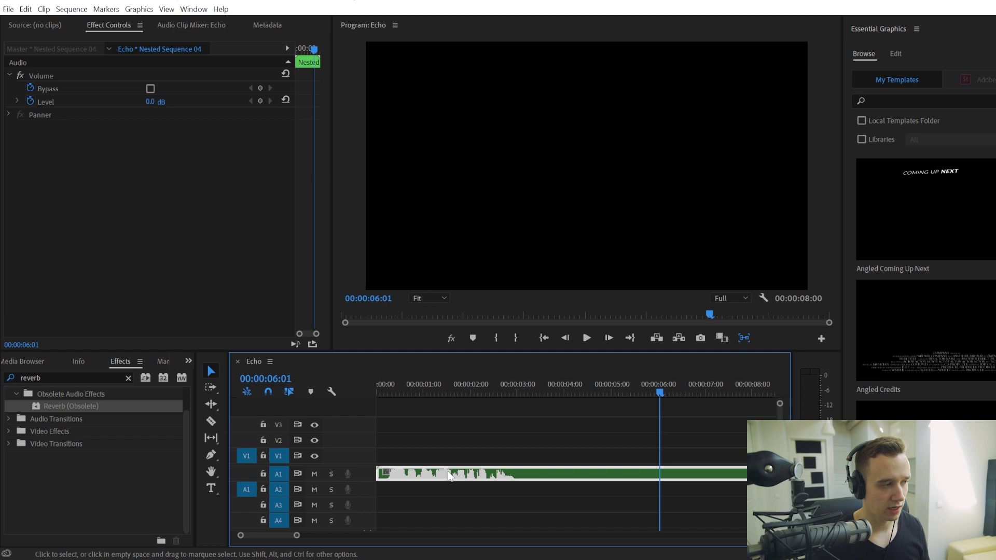
pyautogui.click(53, 377)
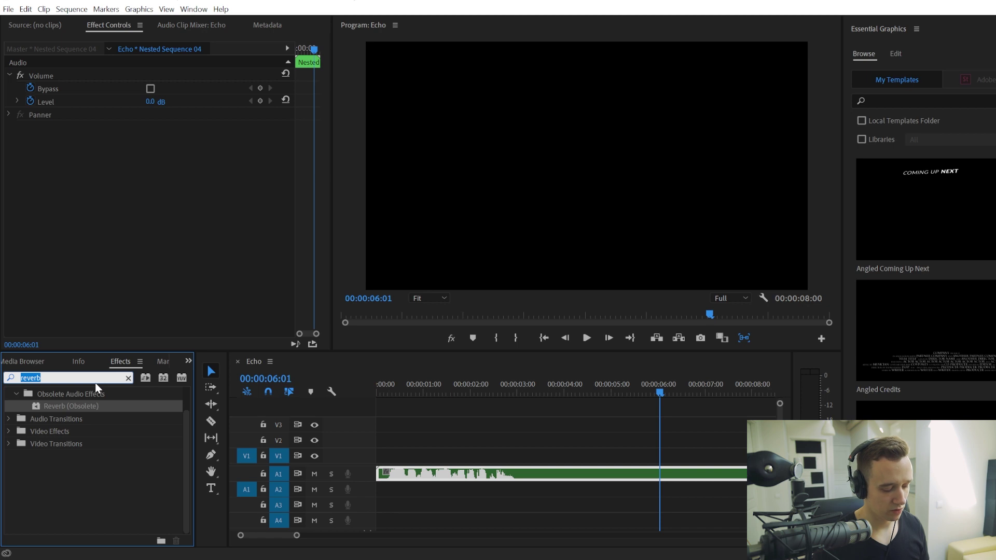
pyautogui.write('delay')
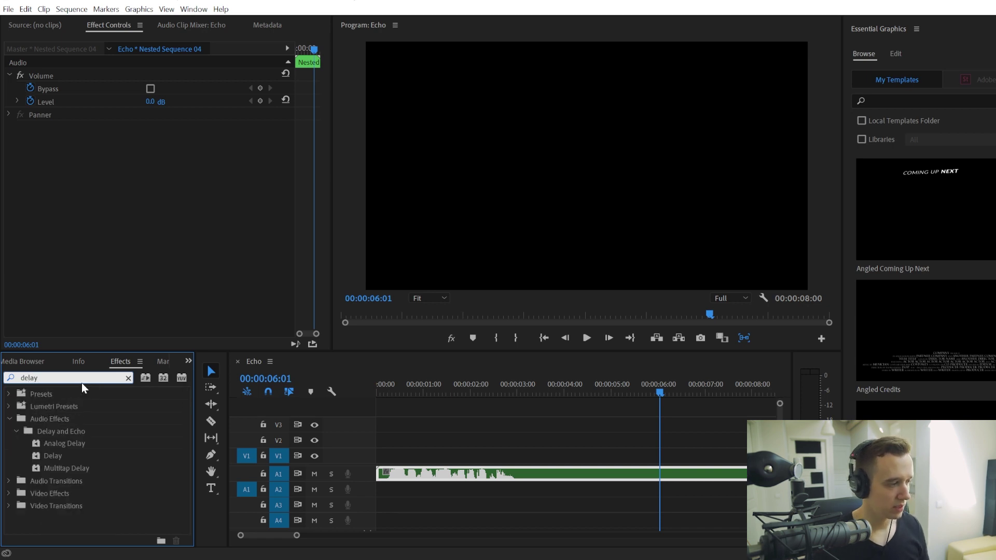
pyautogui.moveTo(45, 455); pyautogui.dragTo(409, 480)
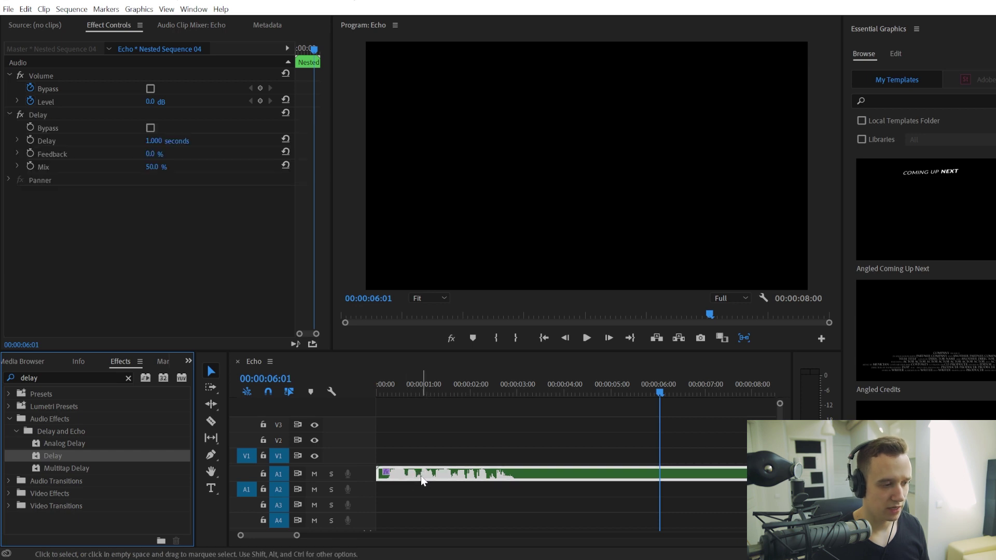
pyautogui.click(167, 216)
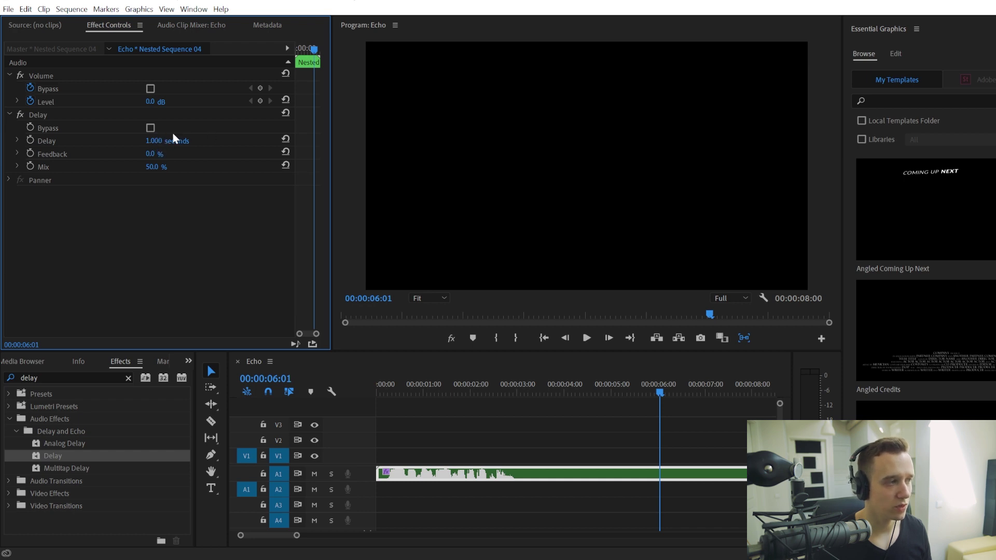
# Step: Change the Delay effect's delay time from 1.000 to 0.5 seconds
pyautogui.click(155, 141)
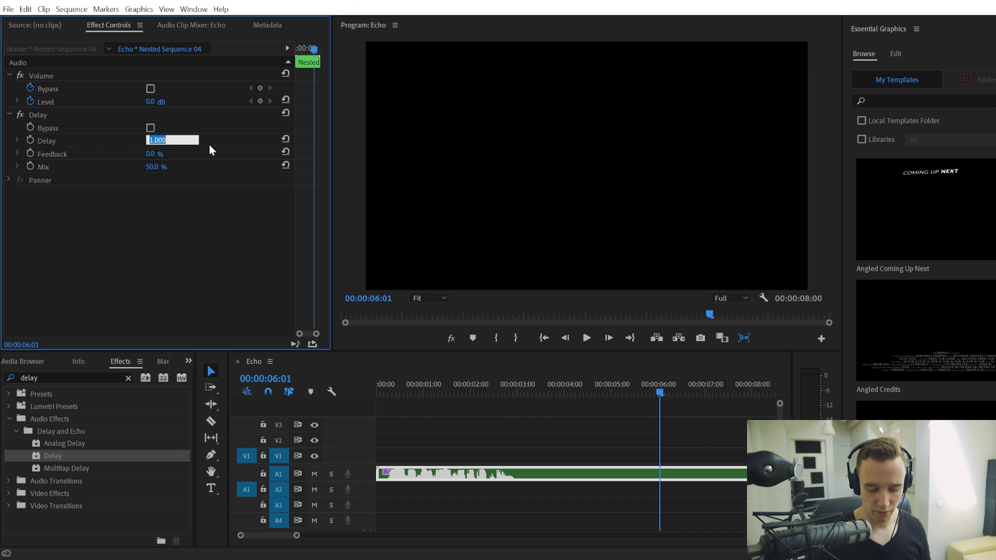
pyautogui.write('0')
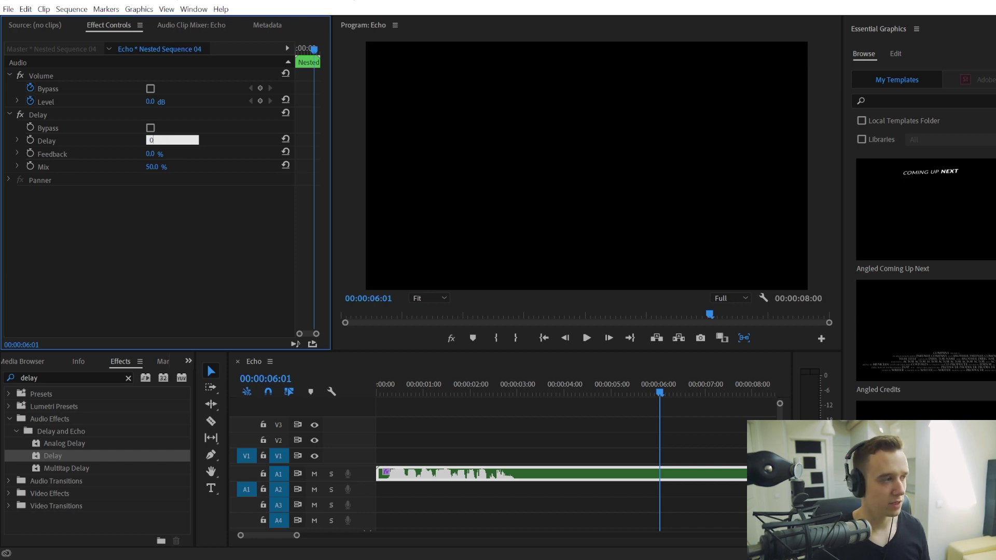
pyautogui.write('.5')
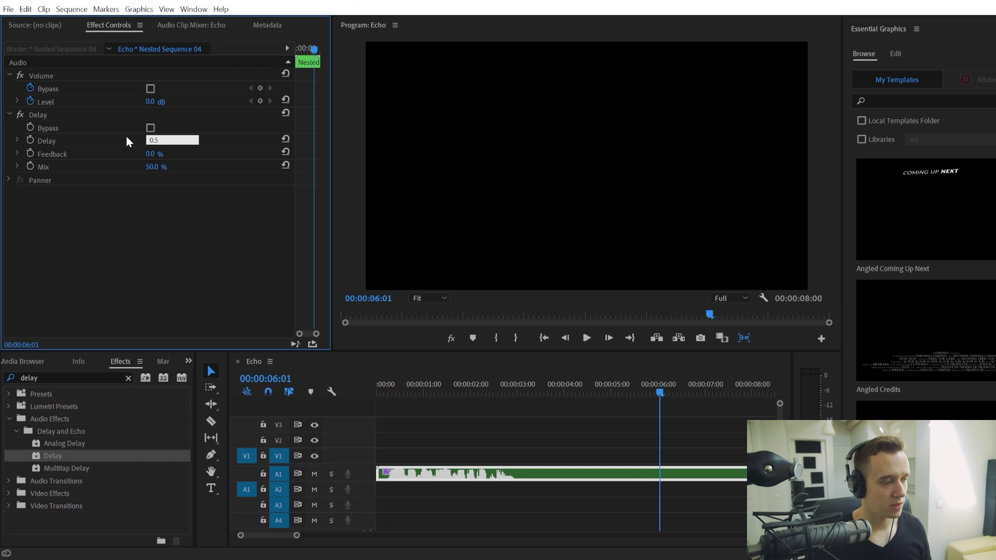
pyautogui.press('BackSpace')
pyautogui.write('5')
pyautogui.press('Return')
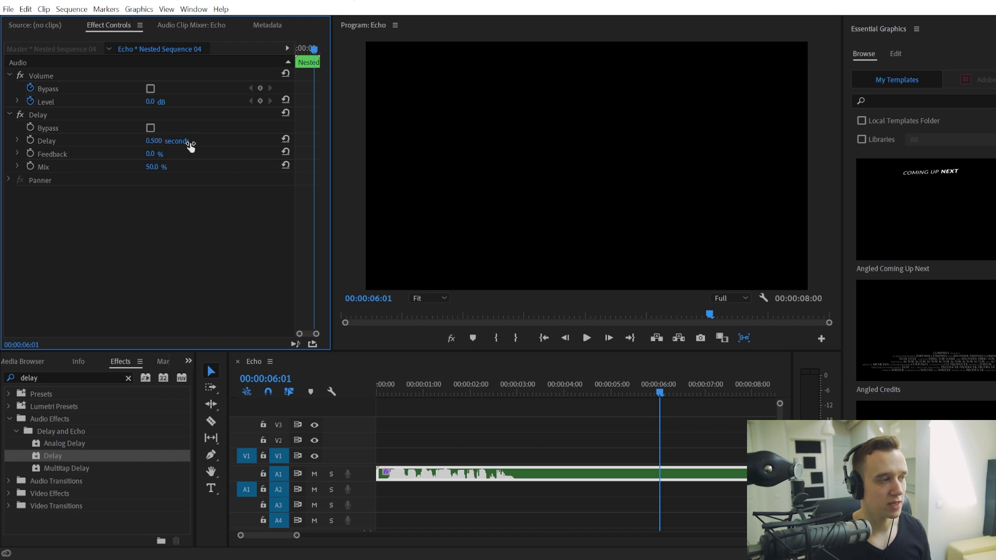
pyautogui.click(156, 141)
# Step: Re-commit the delay time and set the Delay feedback to 18%
pyautogui.write('0.05')
pyautogui.press('Return')
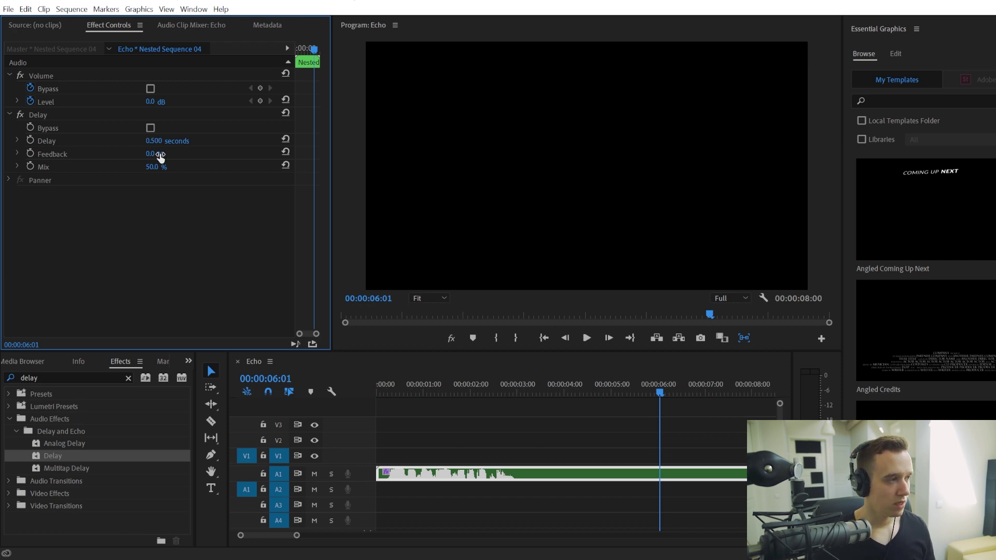
pyautogui.click(155, 155)
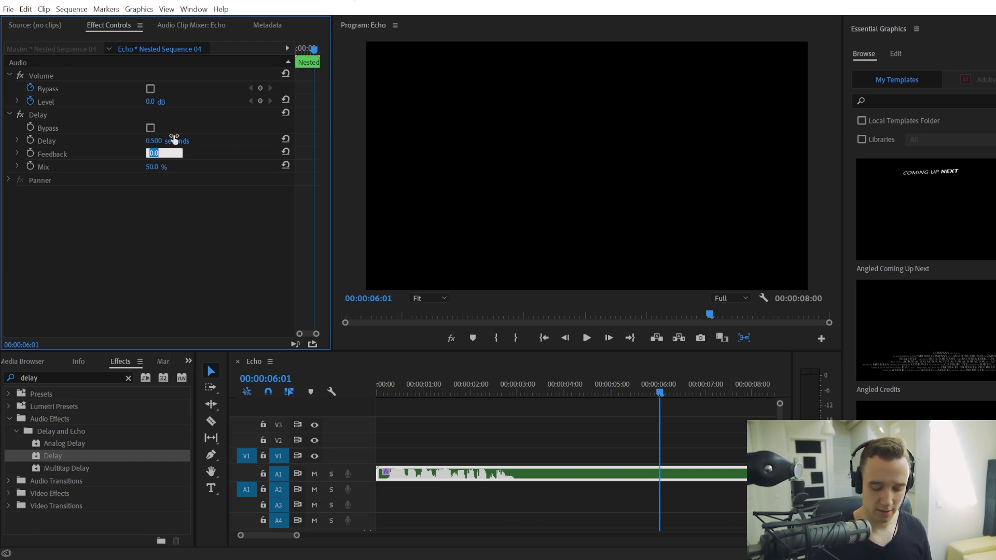
pyautogui.write('15')
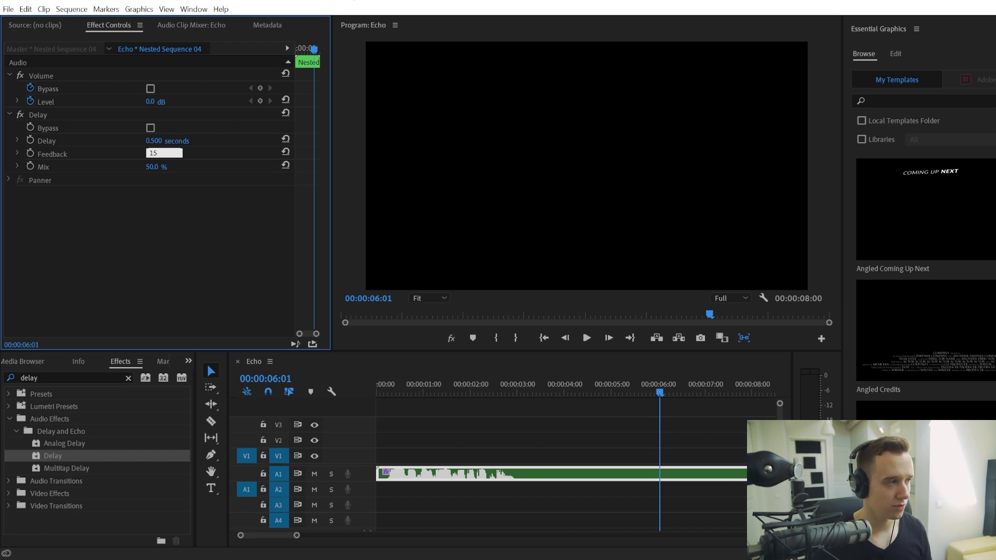
pyautogui.press('Return')
pyautogui.click(158, 153)
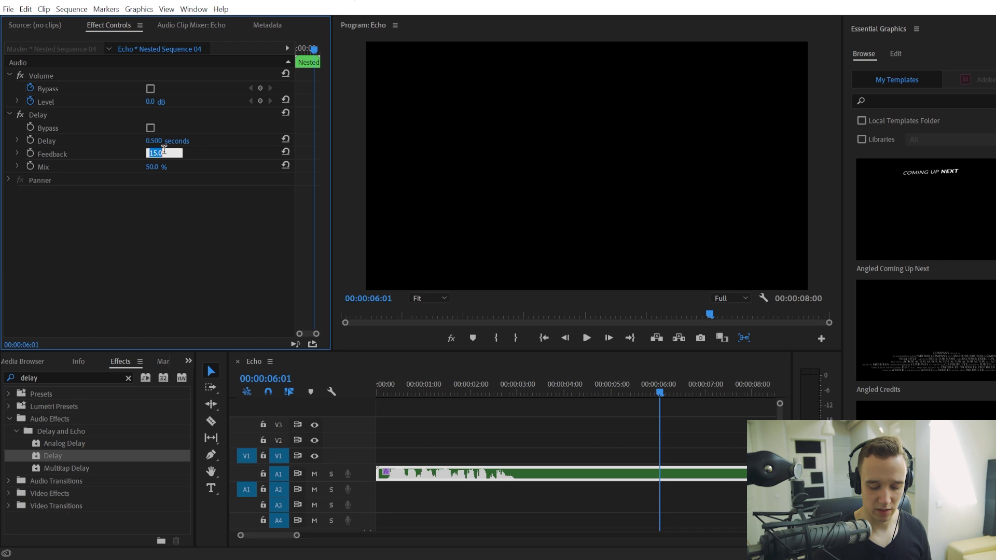
pyautogui.write('18')
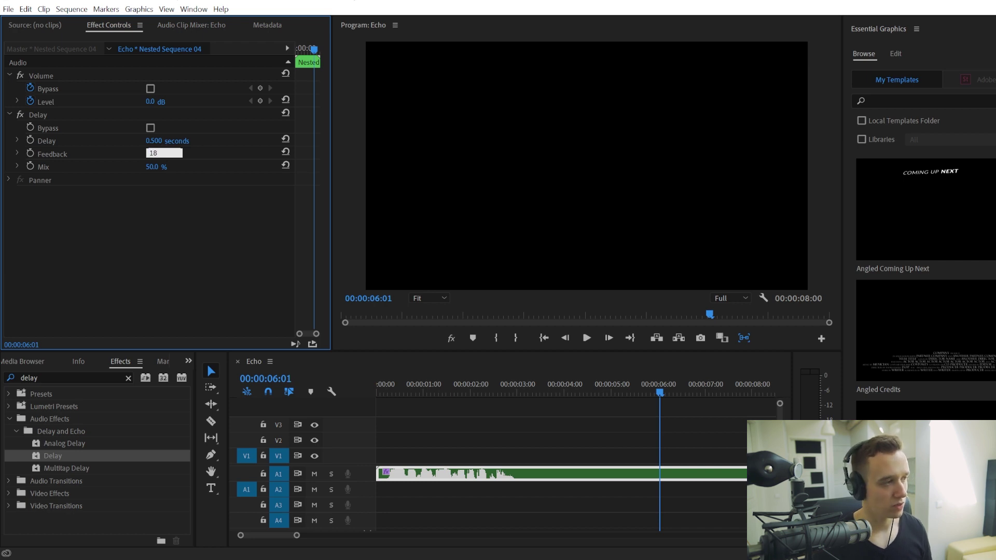
pyautogui.press('Return')
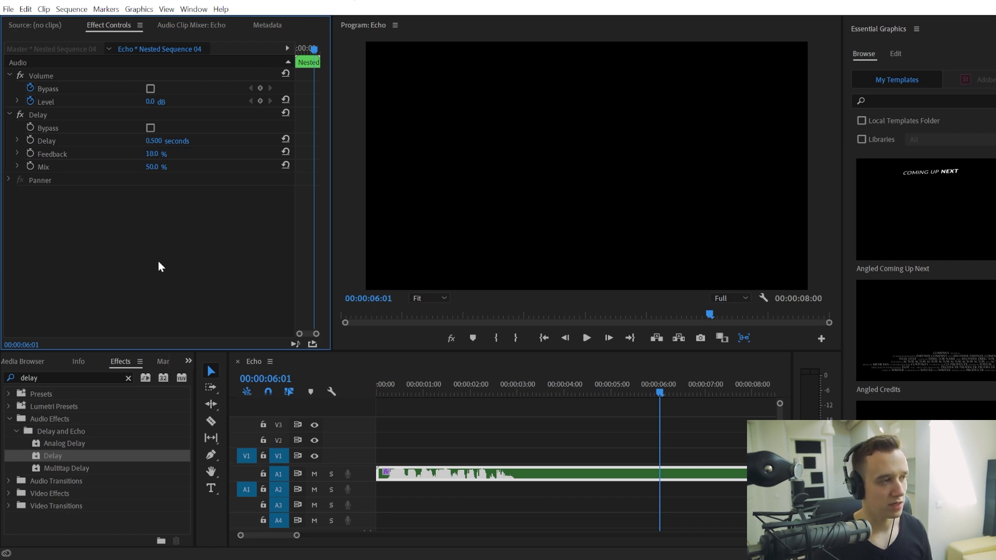
# Step: Set the Delay effect's mix to 100%
pyautogui.click(156, 167)
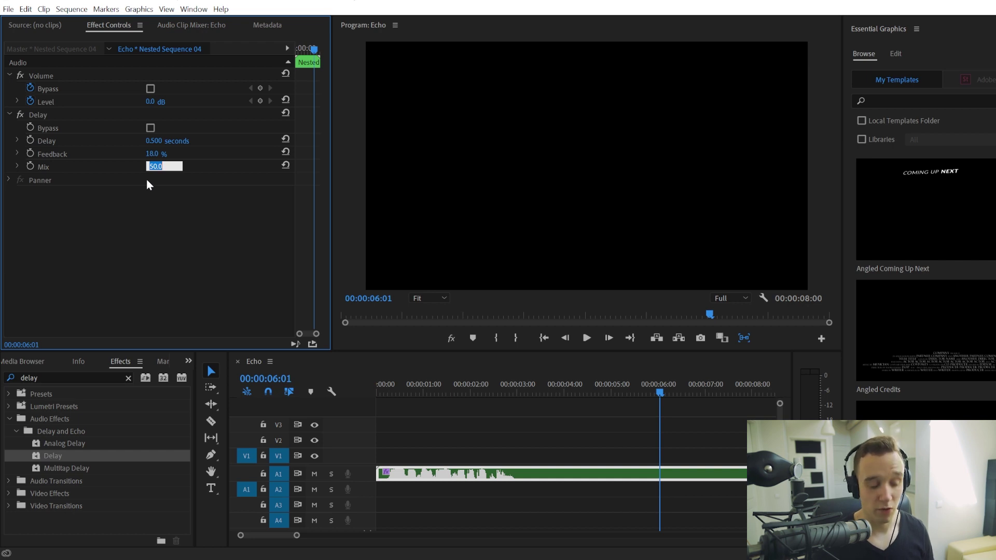
pyautogui.write('100')
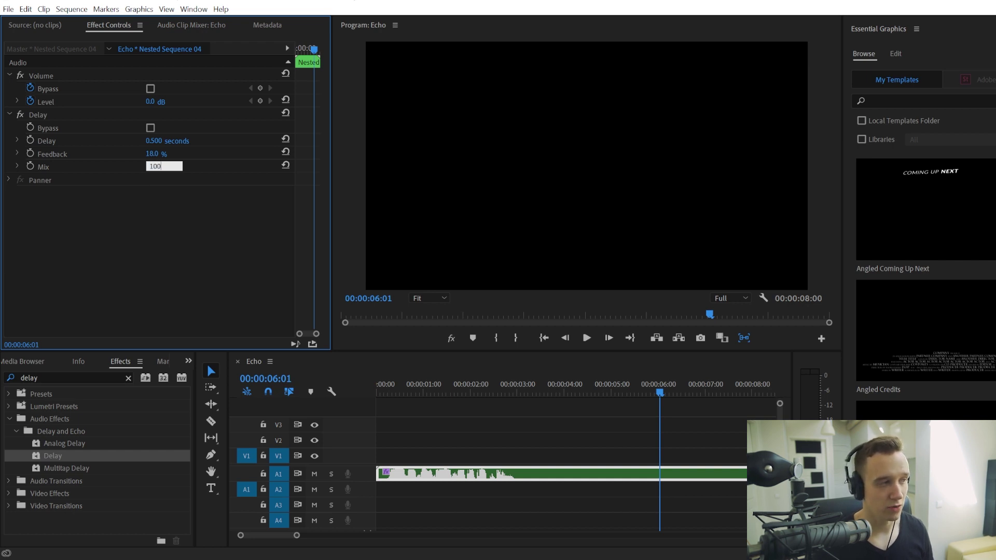
pyautogui.press('Return')
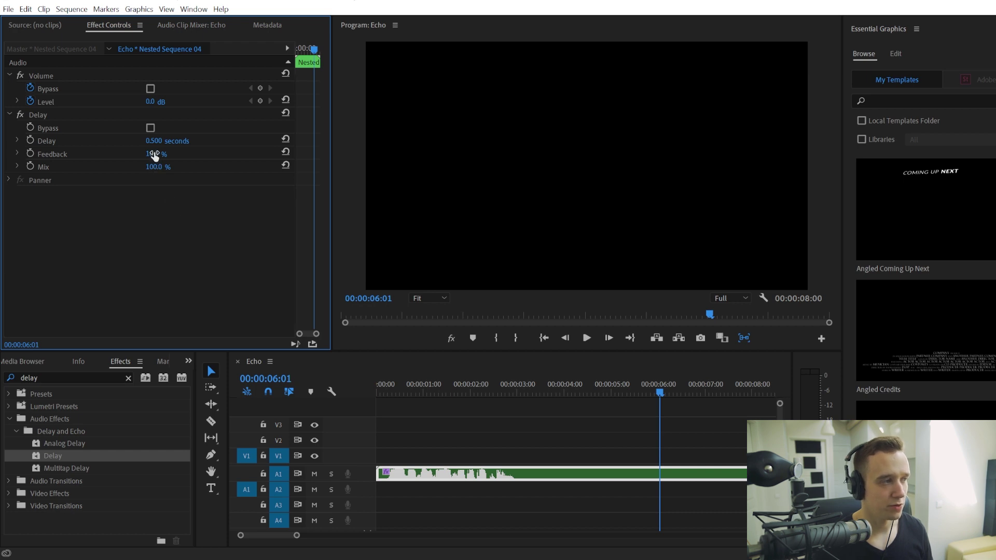
pyautogui.moveTo(153, 157)
pyautogui.mouseDown()
pyautogui.moveTo(173, 152)
pyautogui.moveTo(161, 158)
pyautogui.mouseUp()
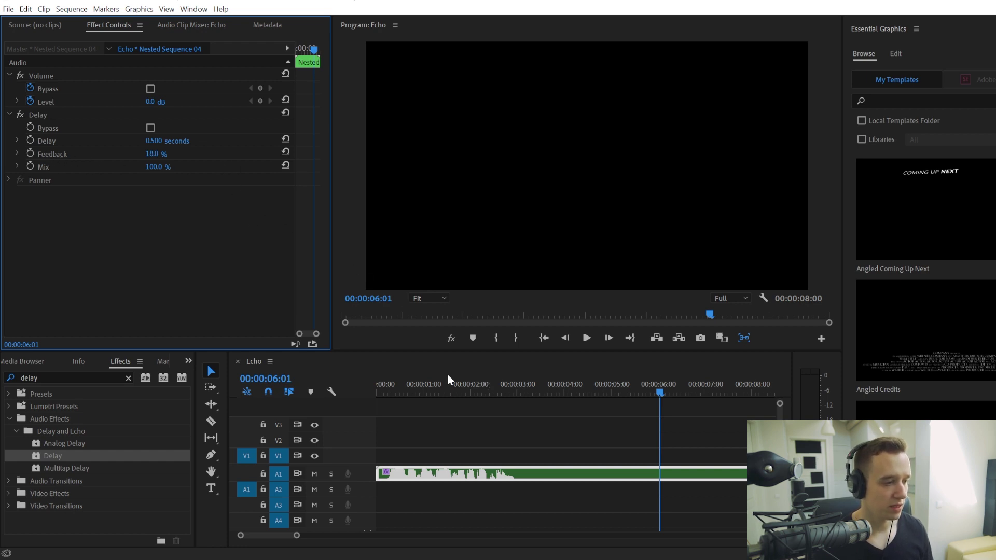
# Step: Play the sequence from the start to hear the 0.5-second echo, then stop and rewind
pyautogui.click(382, 389)
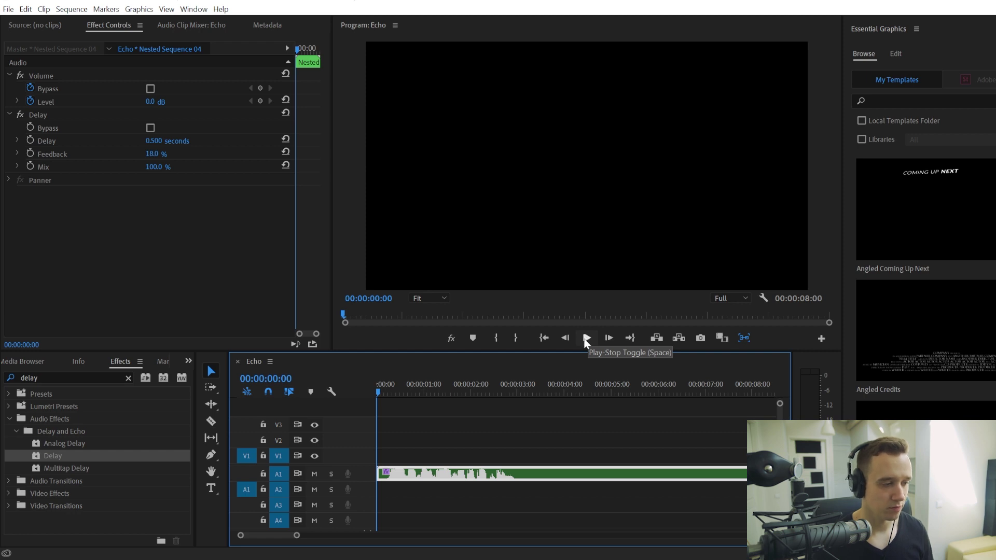
pyautogui.click(586, 338)
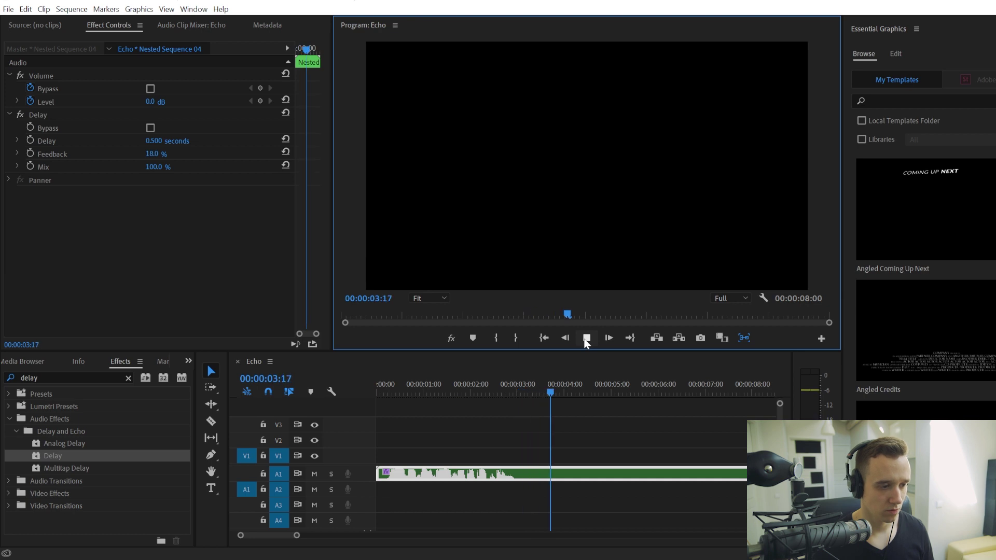
pyautogui.click(586, 338)
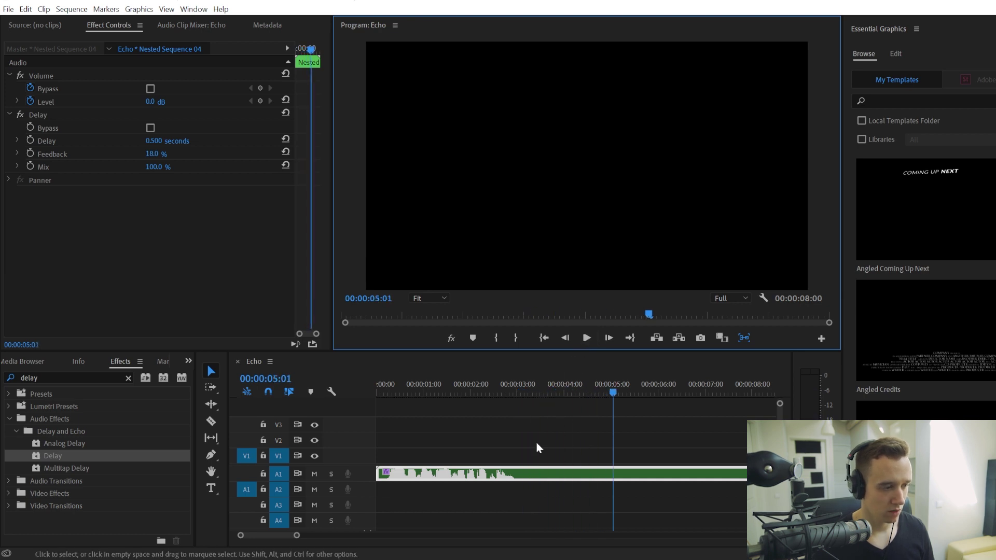
pyautogui.click(379, 393)
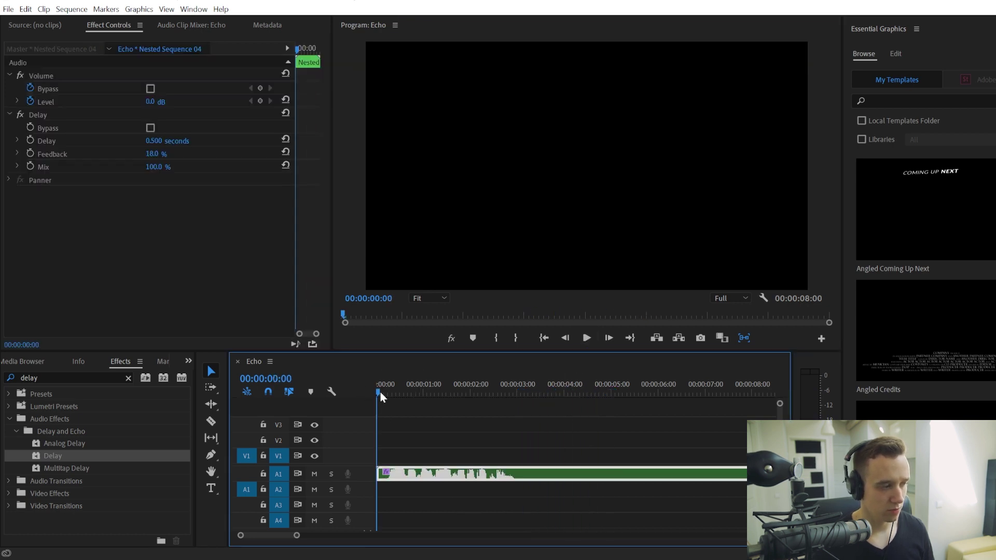
# Step: Search 'reverb', apply Studio Reverb to the nested clip, and open its Custom Setup editor
pyautogui.click(37, 377)
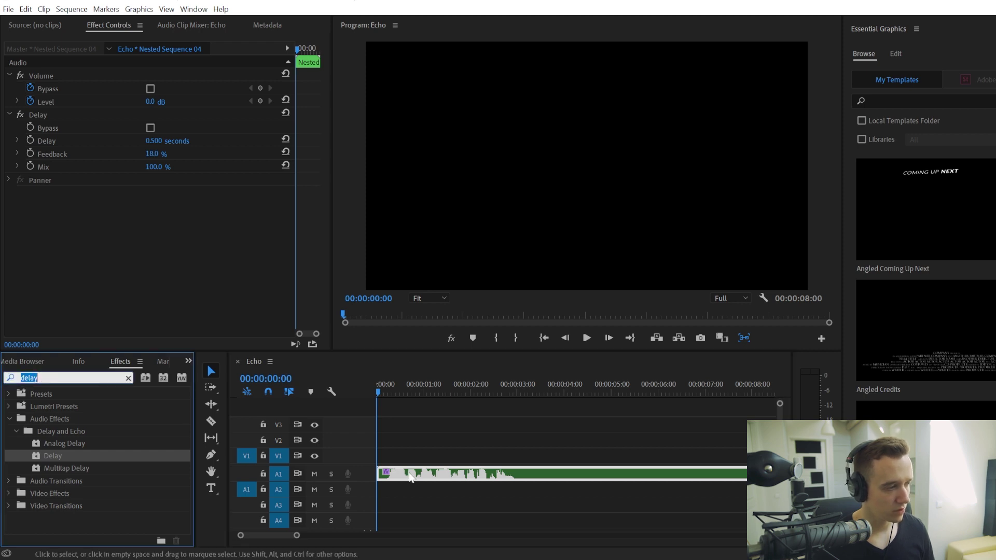
pyautogui.write('reverb')
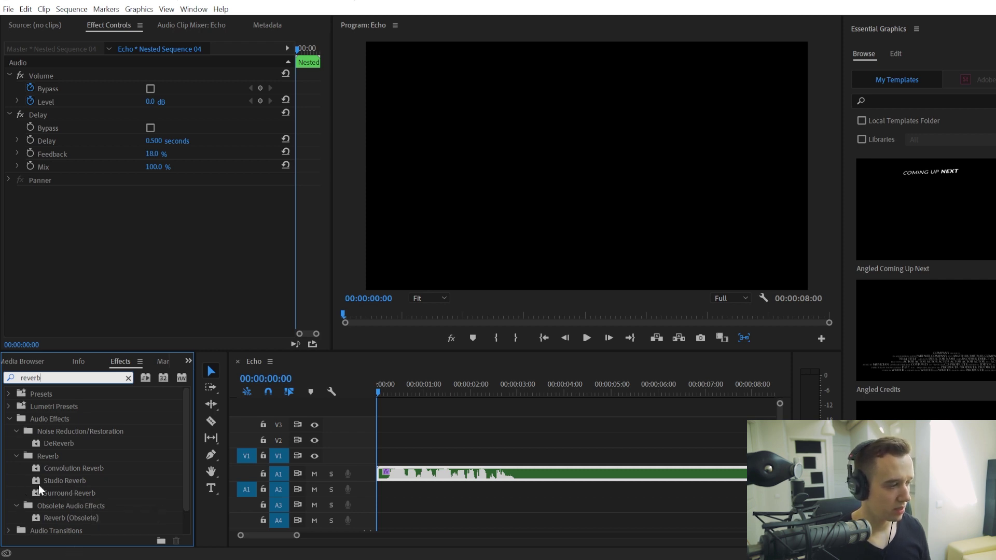
pyautogui.click(54, 480)
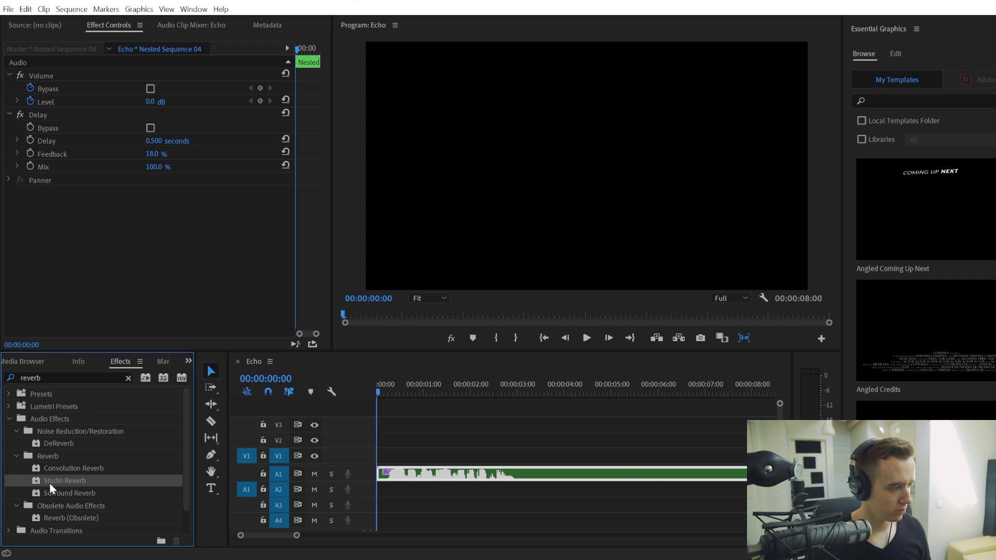
pyautogui.moveTo(49, 483); pyautogui.dragTo(425, 474)
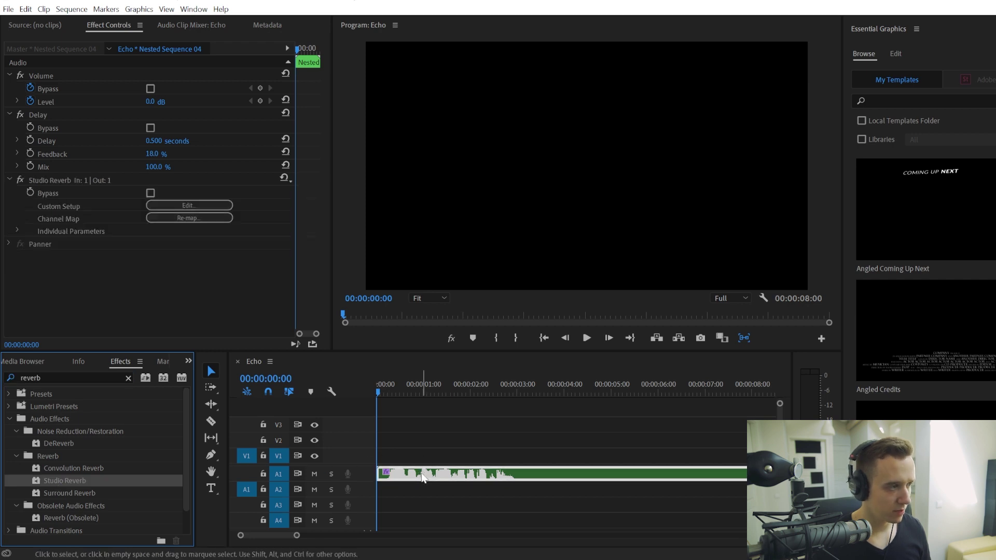
pyautogui.click(210, 205)
# Step: Choose the Vocal Reverb (small) preset in the Studio Reverb Clip Fx Editor, then close it
pyautogui.moveTo(527, 149); pyautogui.dragTo(641, 134)
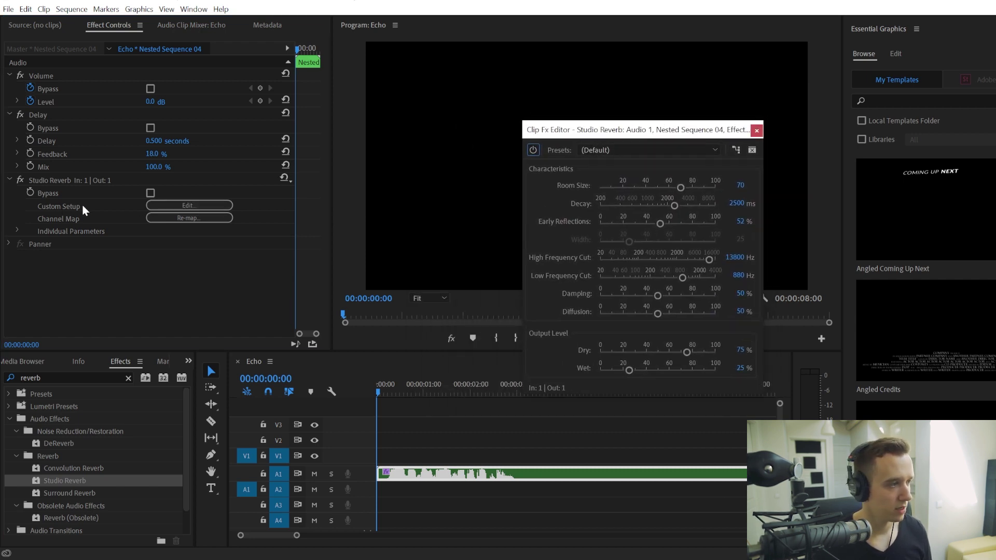
pyautogui.click(612, 148)
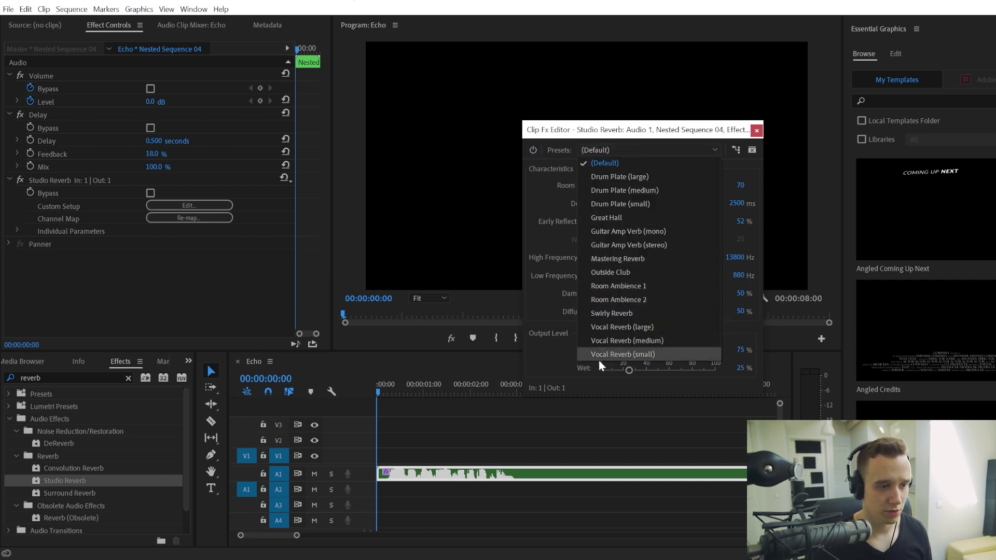
pyautogui.click(620, 355)
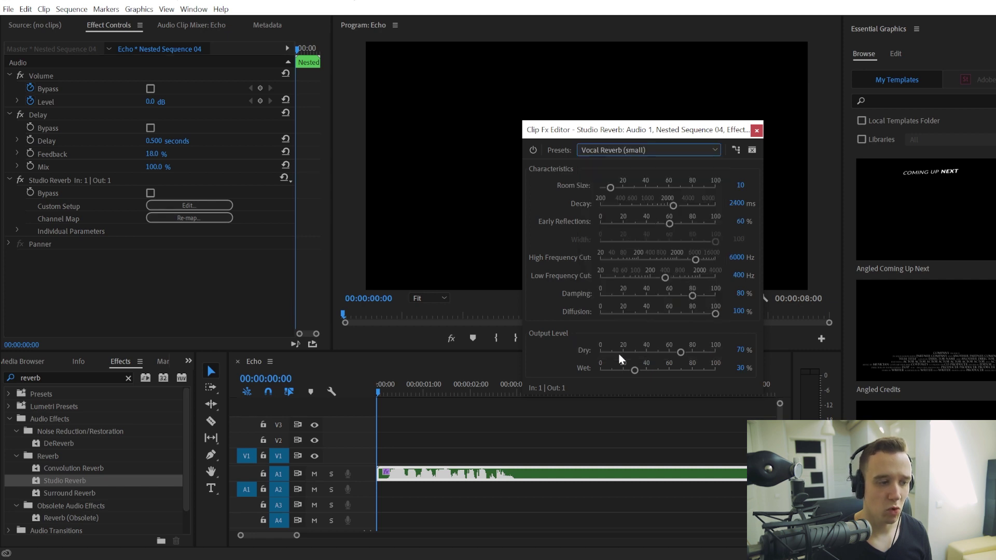
pyautogui.moveTo(672, 129); pyautogui.dragTo(623, 134)
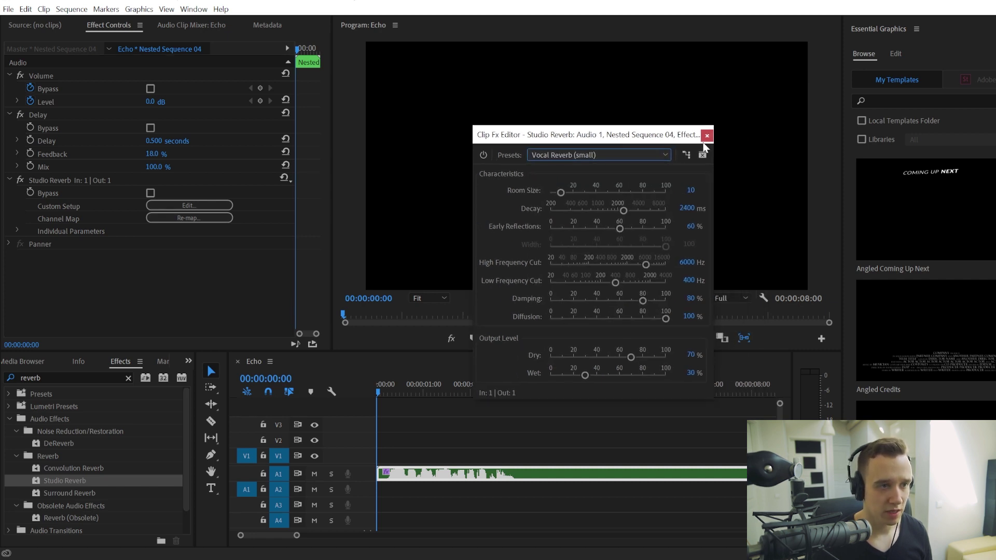
pyautogui.click(708, 130)
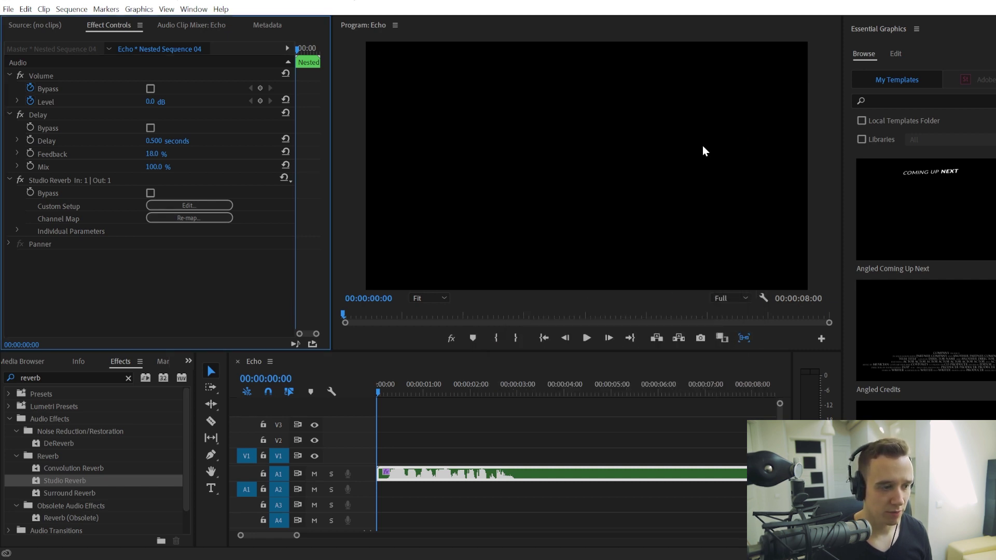
# Step: Play the Echo sequence to about 00:00:04:23 to preview the Delay and Studio Reverb echo, then stop
pyautogui.click(587, 338)
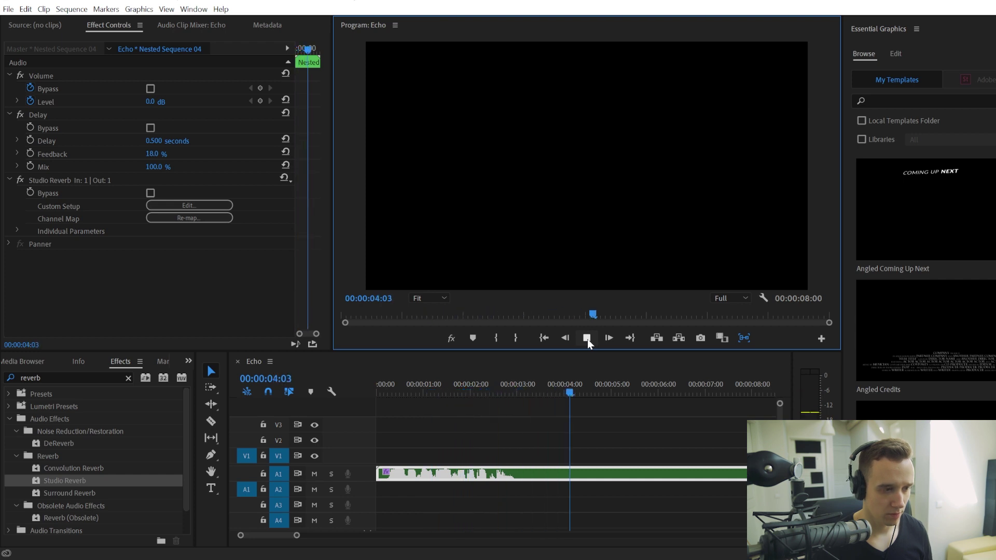
pyautogui.click(587, 337)
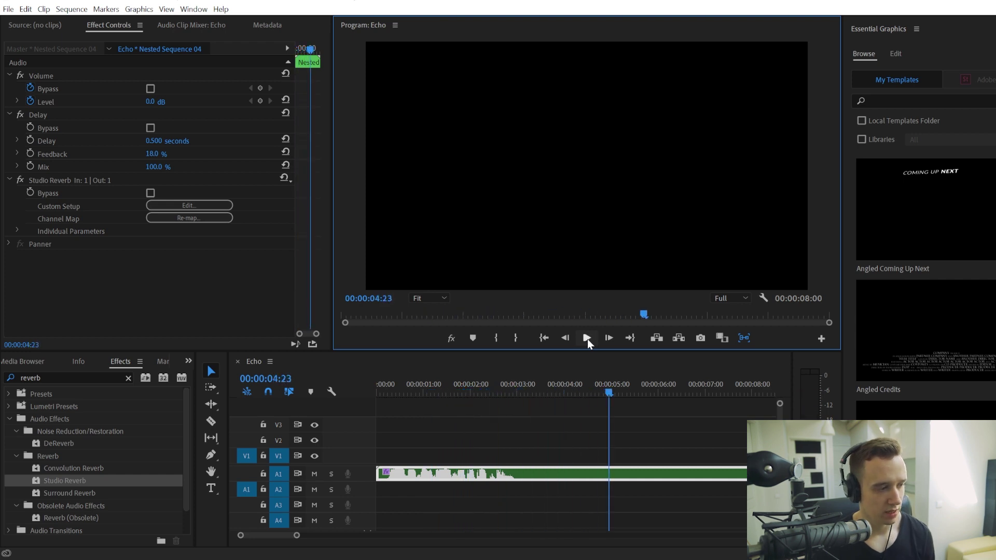